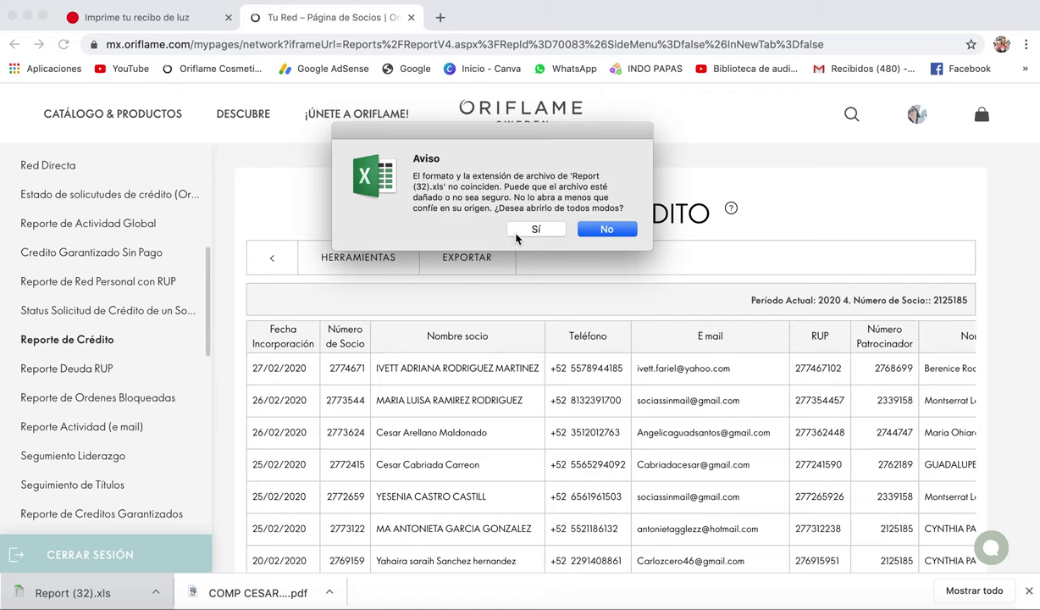
- Open the exported Report (32).xls despite the format warning and bring its Excel window to the front
click(518, 235)
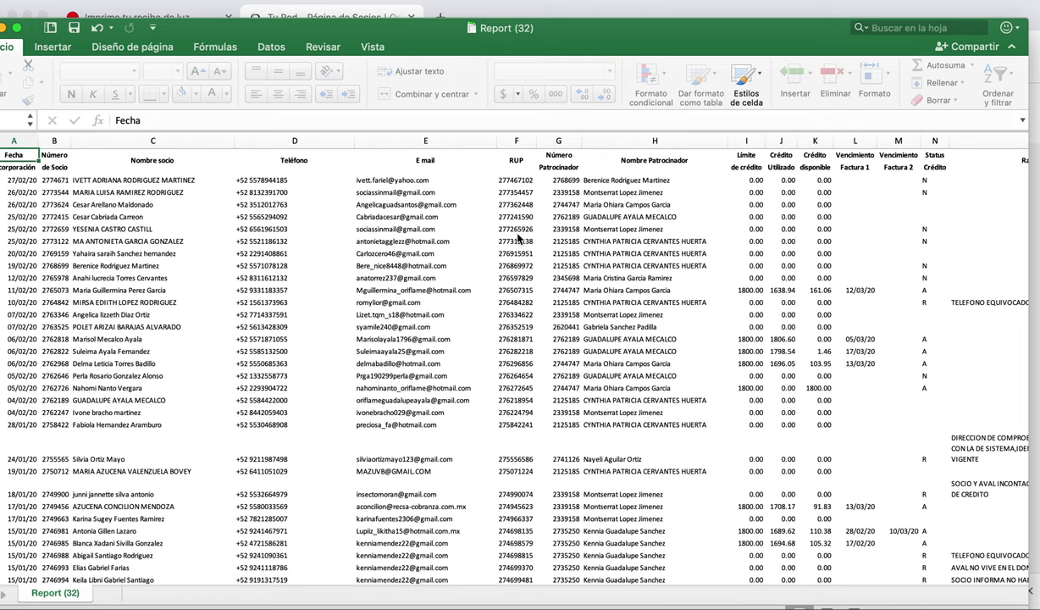
scroll(461, 259, up, 2)
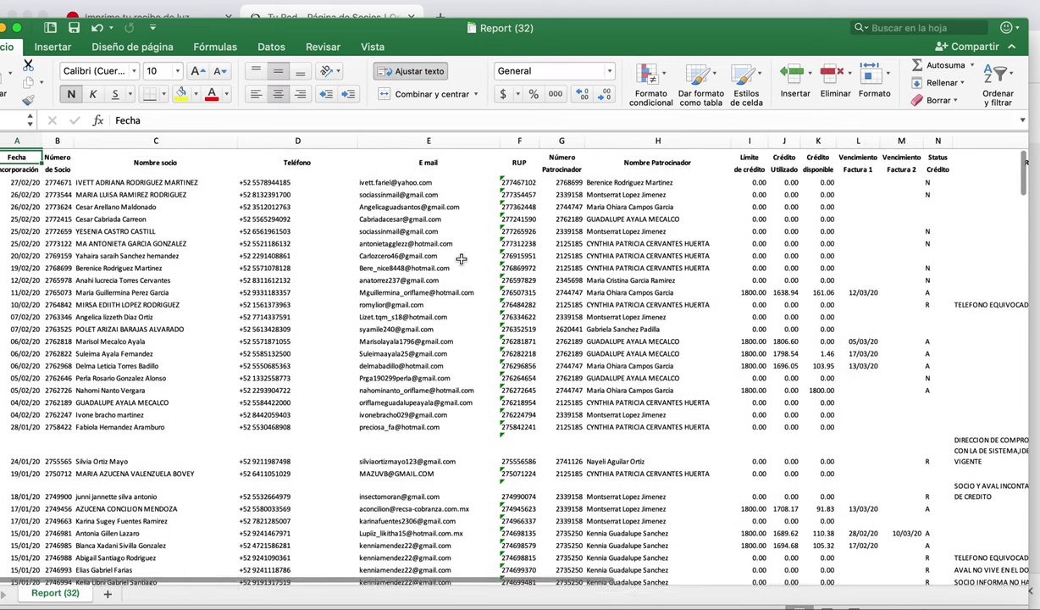
click(5, 4)
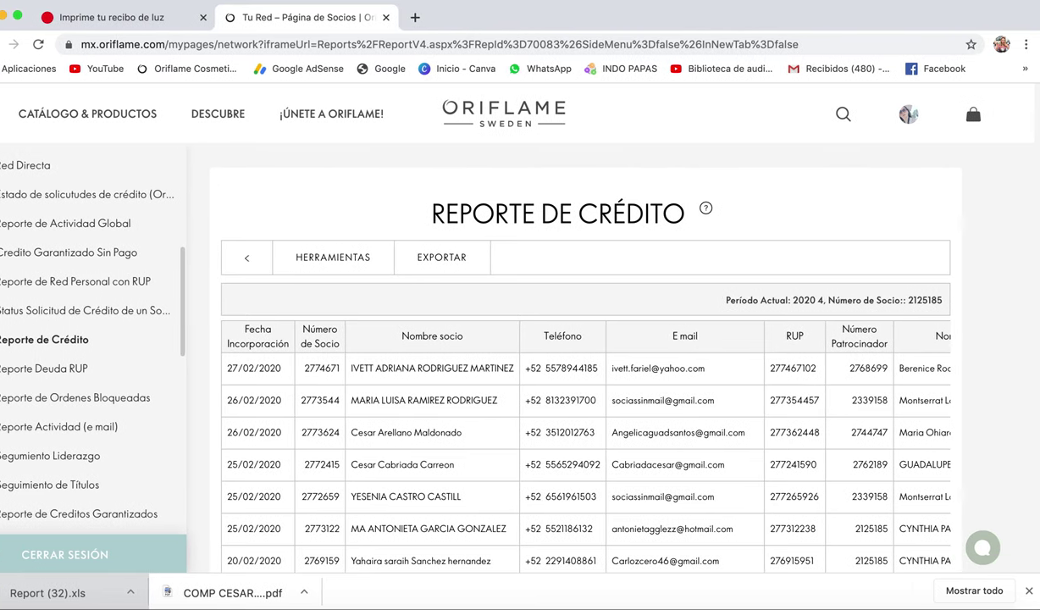
key(ctrl+Up)
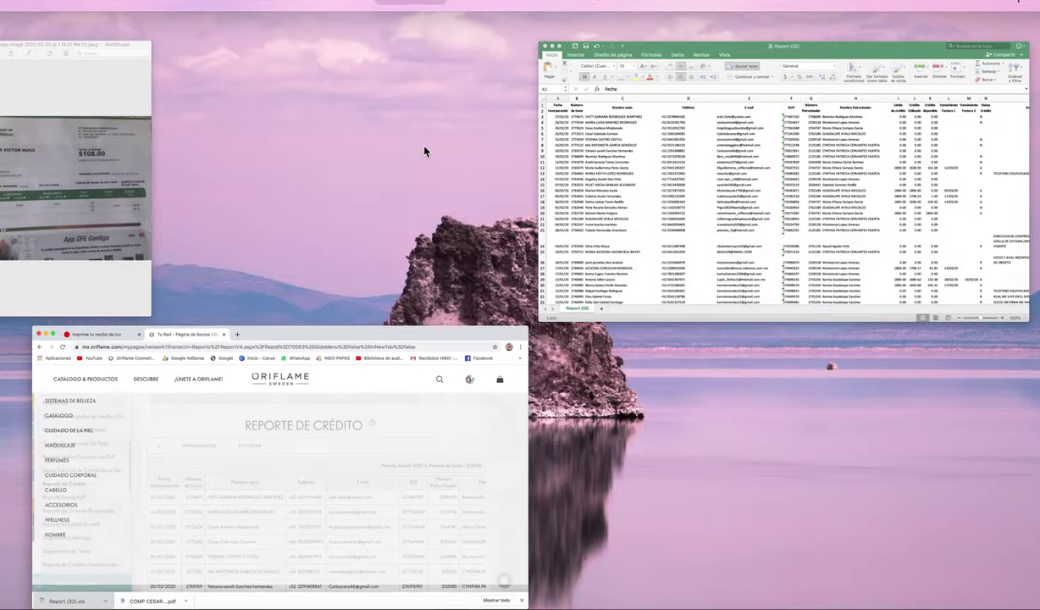
click(676, 170)
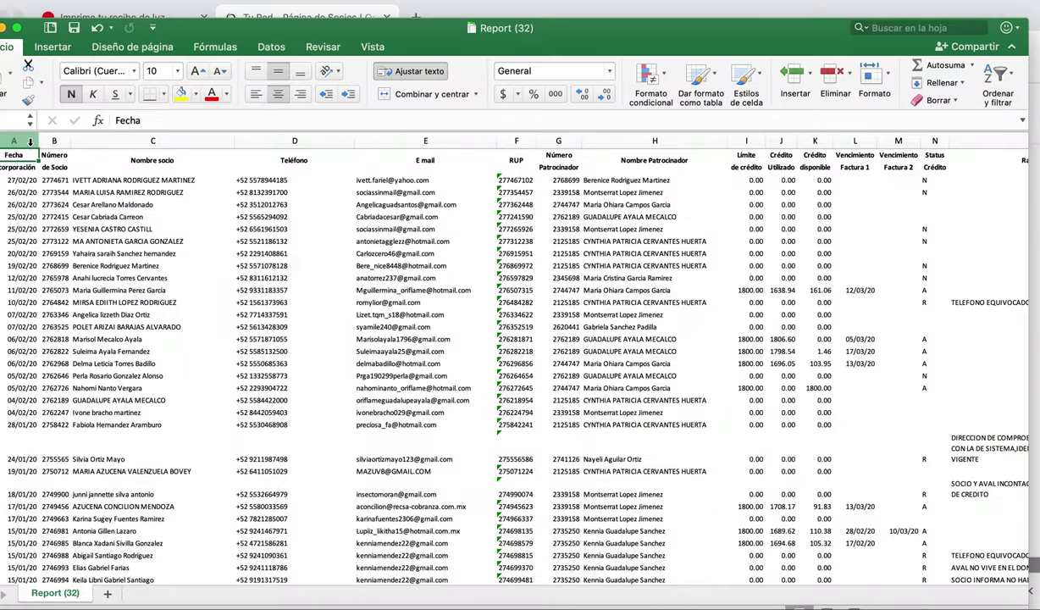
- Review the first member's record field by field, from member number, name and contact data to RUP, sponsor and credit limit
click(58, 181)
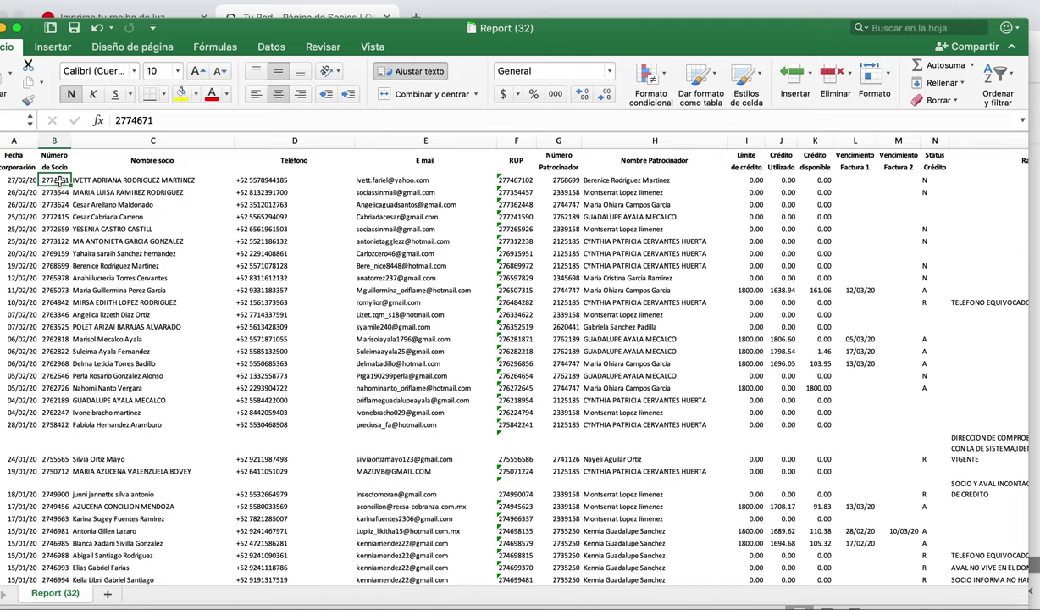
click(91, 179)
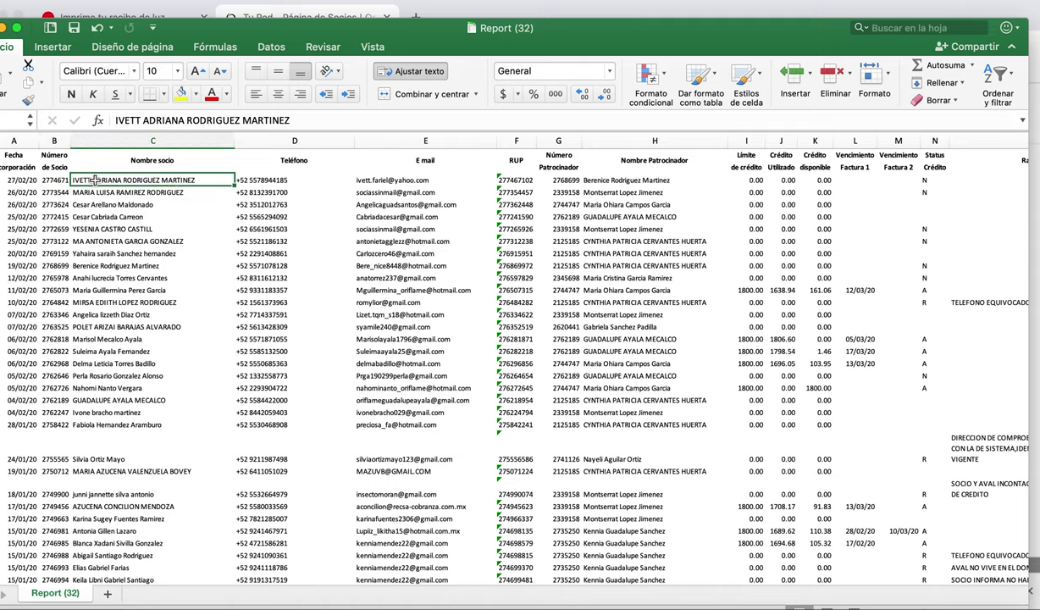
click(271, 179)
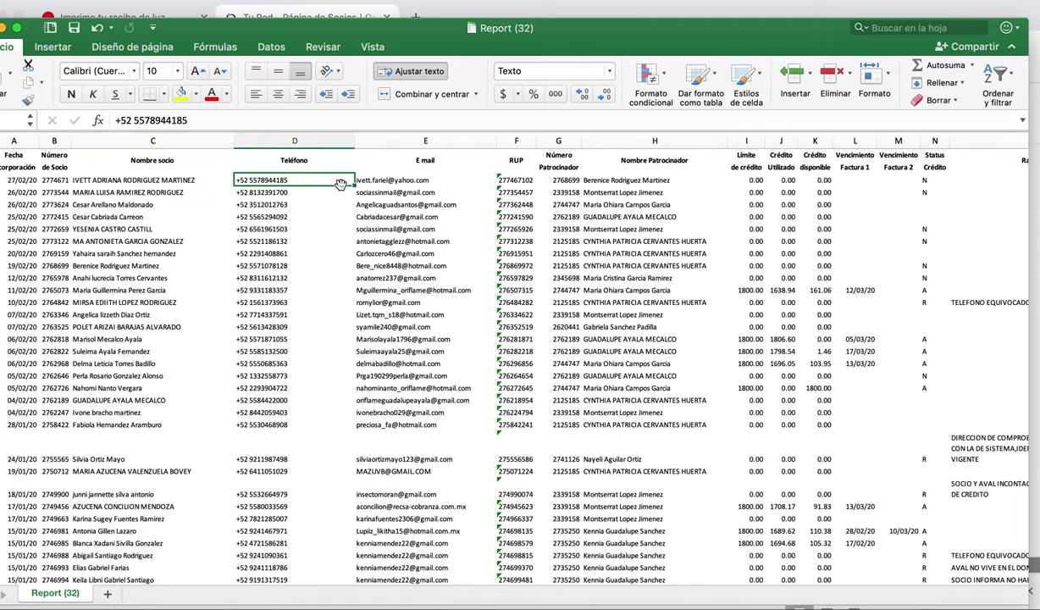
click(370, 179)
click(505, 179)
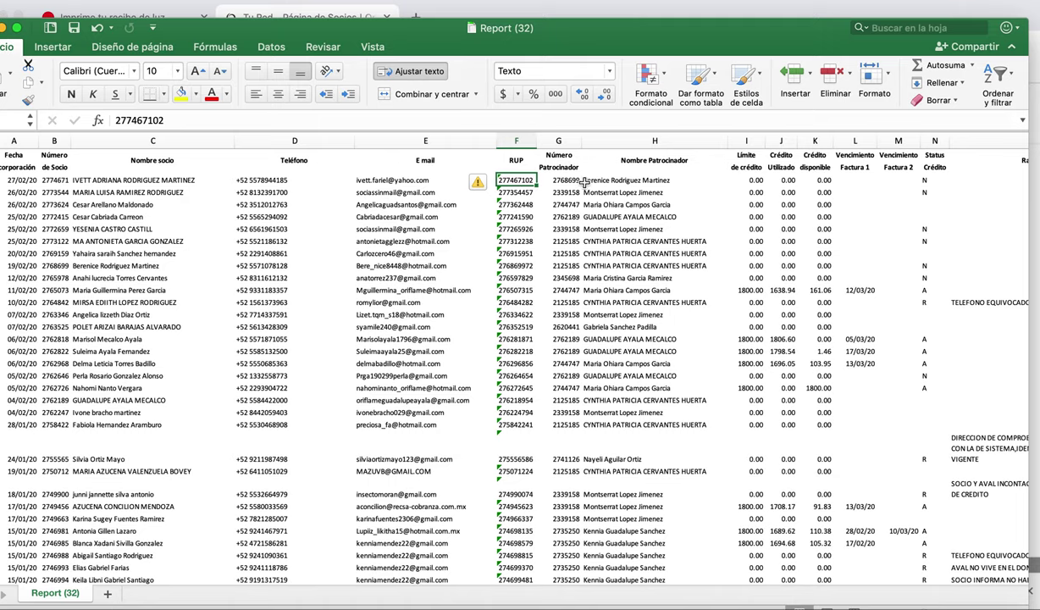
click(562, 177)
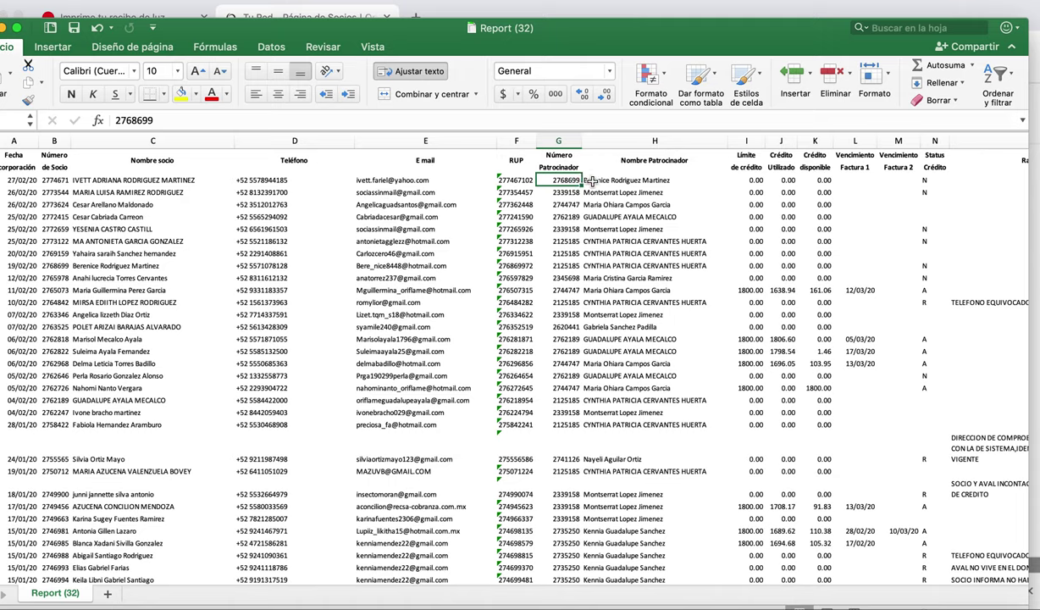
click(593, 180)
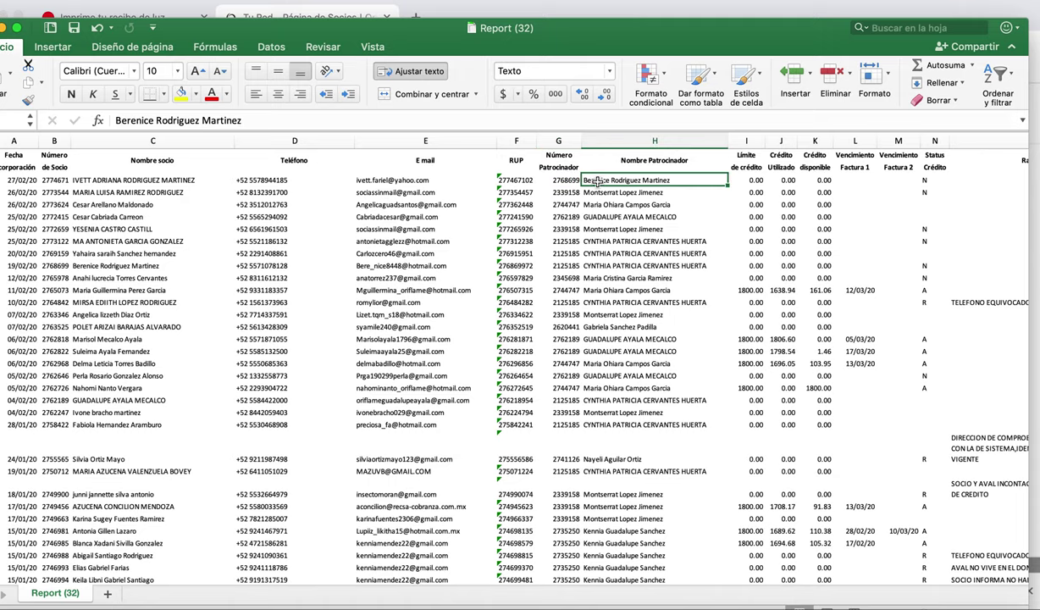
click(755, 180)
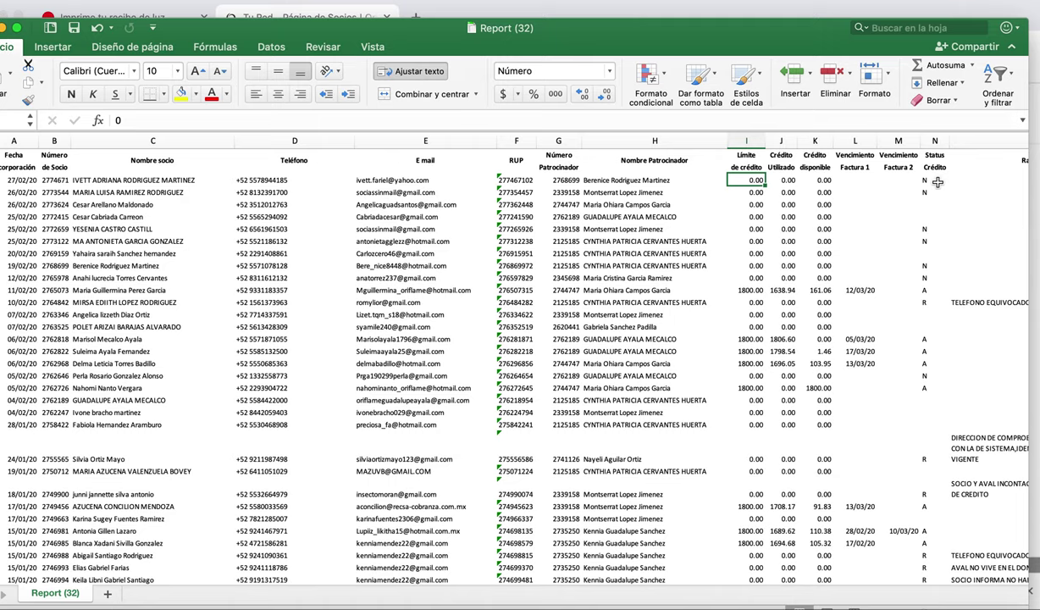
- Check the credit status, due dates and credit amounts of the member incorporated on 11/02/20
click(928, 289)
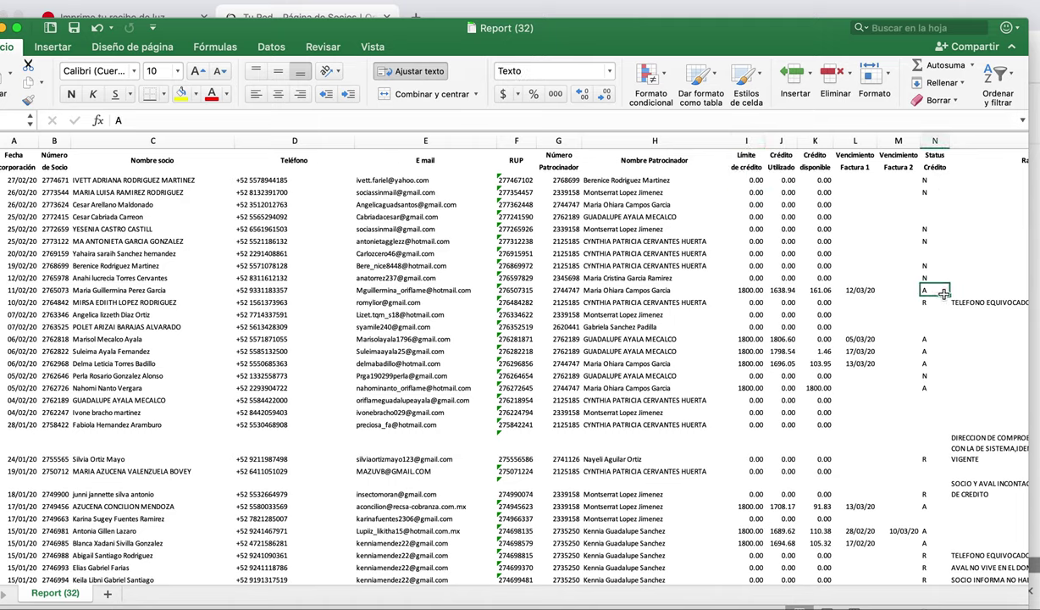
key(Left)
key(Left)
key(Left)
key(Left)
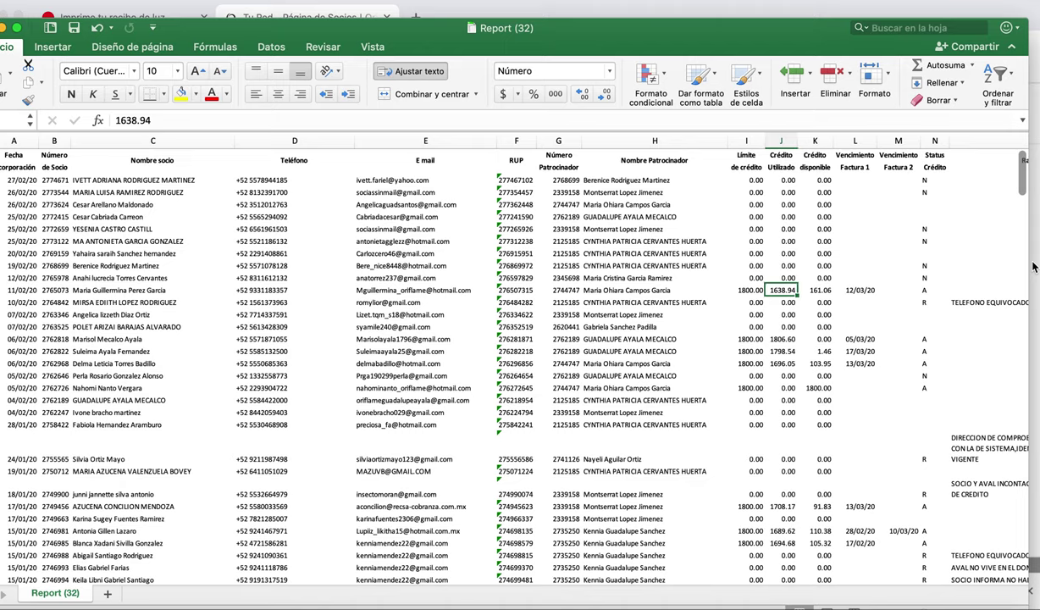
key(Left)
- Examine the credit status, rejection reason, sponsor and RUP of the member incorporated on 10/02/20
key(Down)
key(Right)
key(Right)
key(Right)
key(Right)
key(Right)
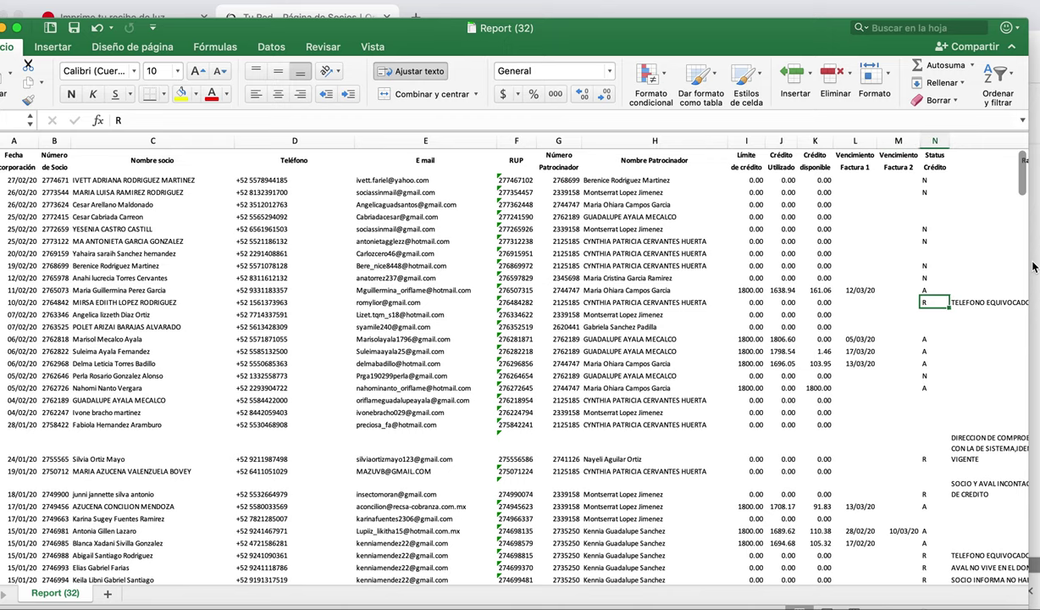
key(Right)
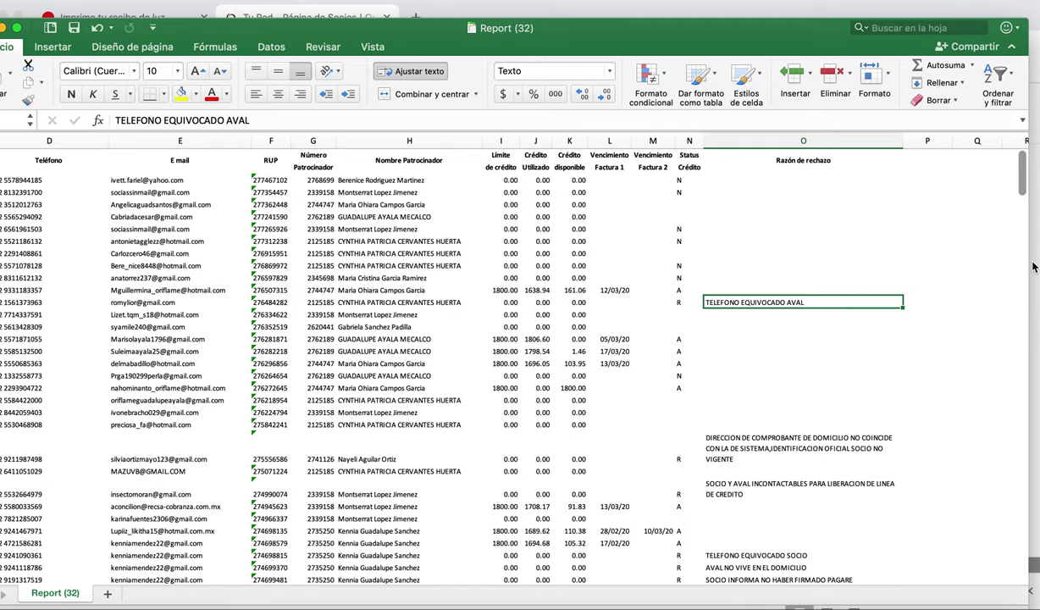
key(Left)
key(Left)
key(Left)
key(Left)
key(Left)
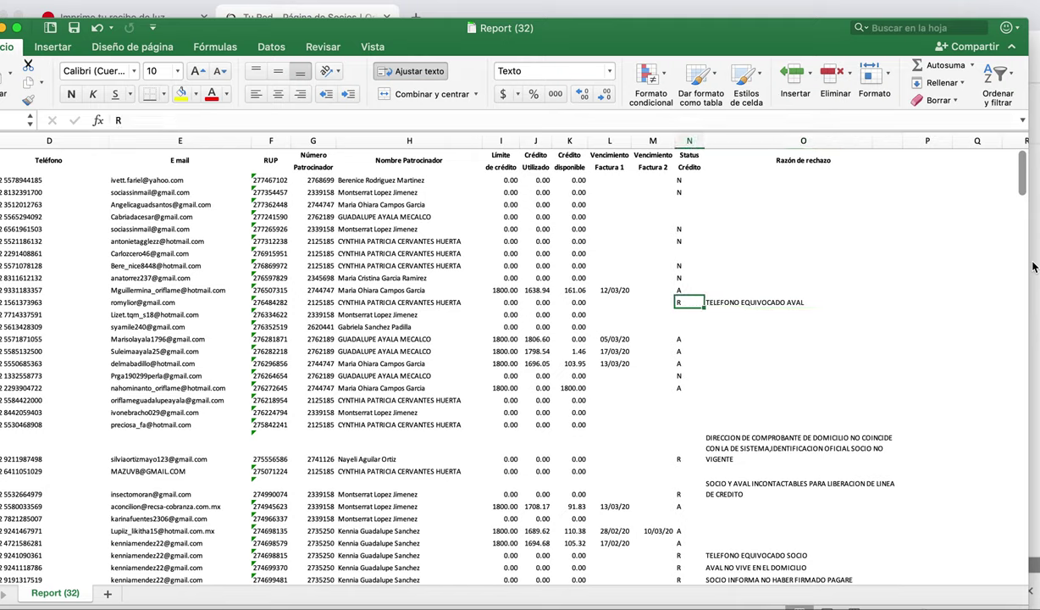
key(Left)
key(Left)
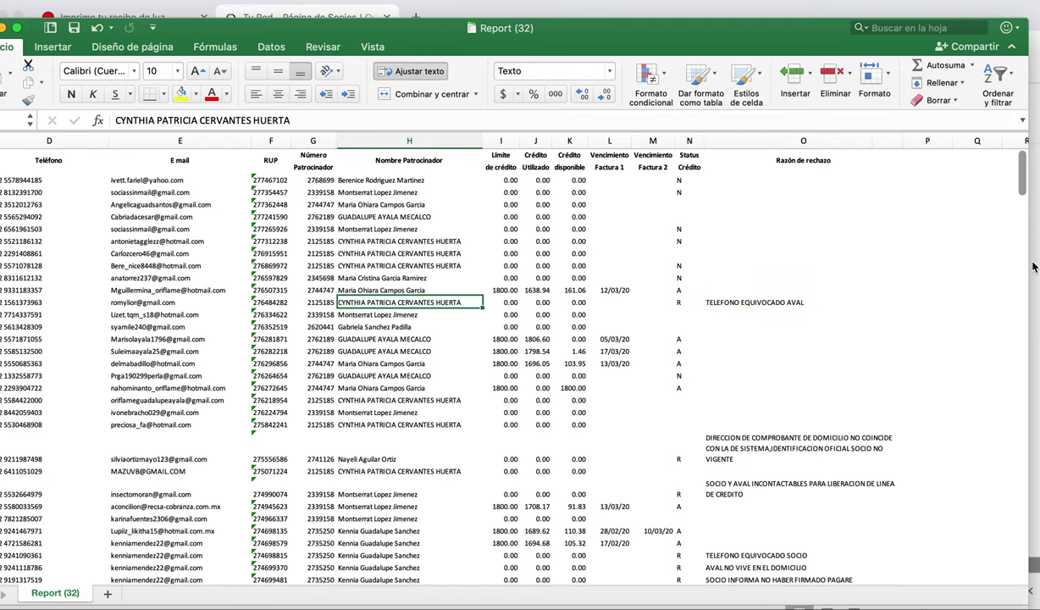
key(Left)
key(Left)
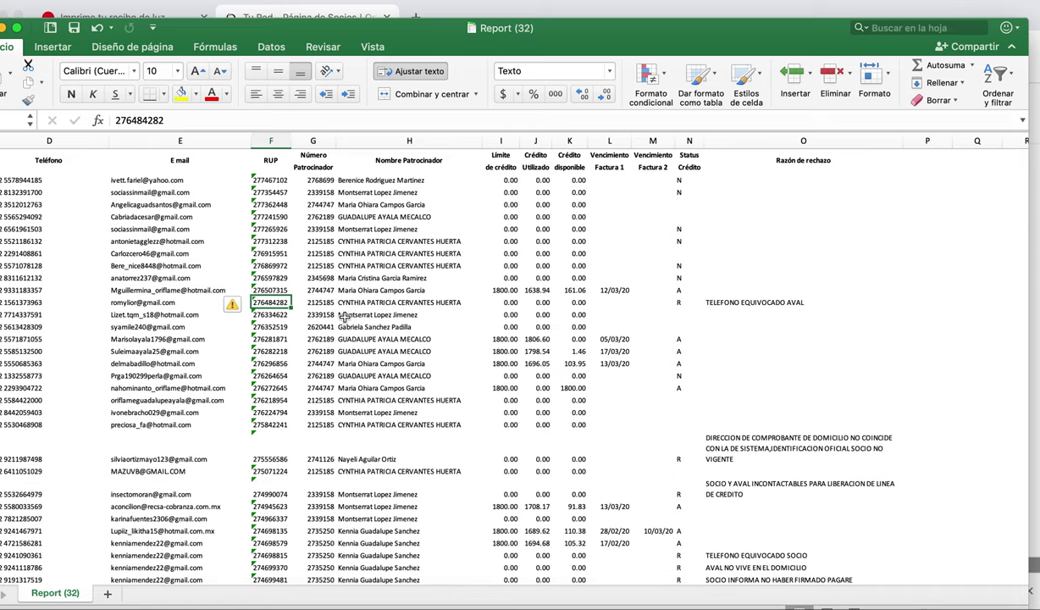
- Examine the row of the status A member incorporated on 05/02/20, from credit status back to incorporation date and up to credit limit
scroll(339, 318, left, 2)
scroll(697, 378, down, 2)
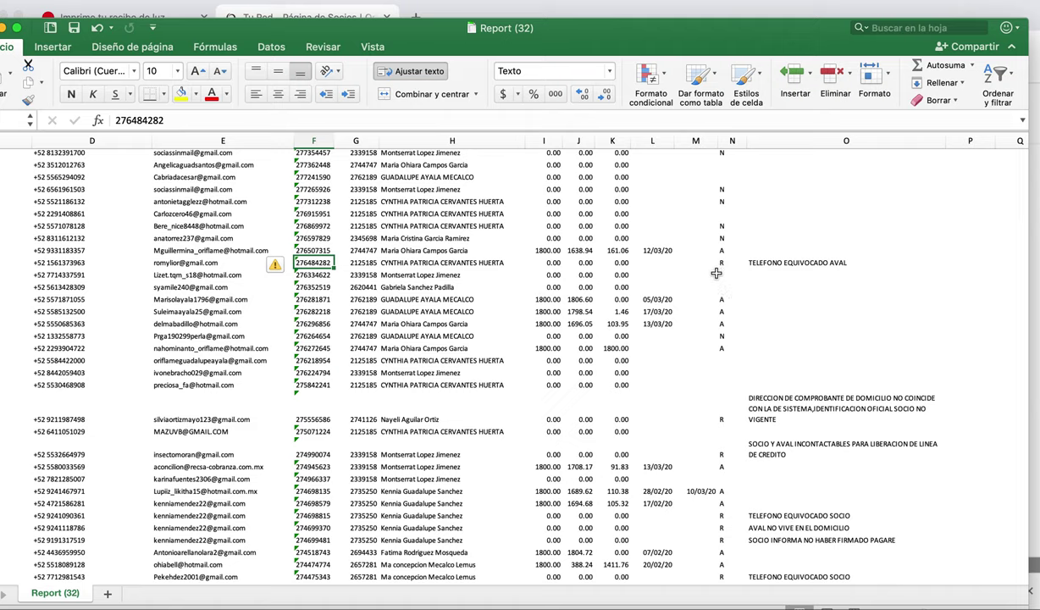
click(721, 348)
text(A)
key(Return)
key(Left)
key(Left)
key(Left)
key(Left)
key(Left)
key(Left)
key(Left)
key(Left)
key(Left)
key(Left)
key(Left)
key(Left)
key(Left)
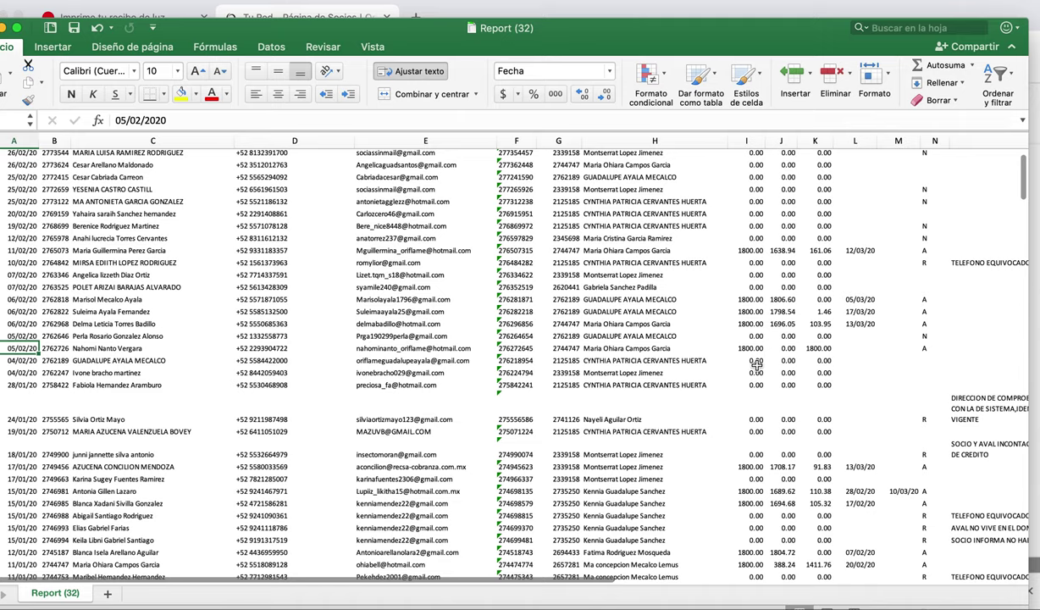
key(Right)
key(Right)
key(Right)
key(Right)
key(Right)
key(Right)
key(Right)
key(Right)
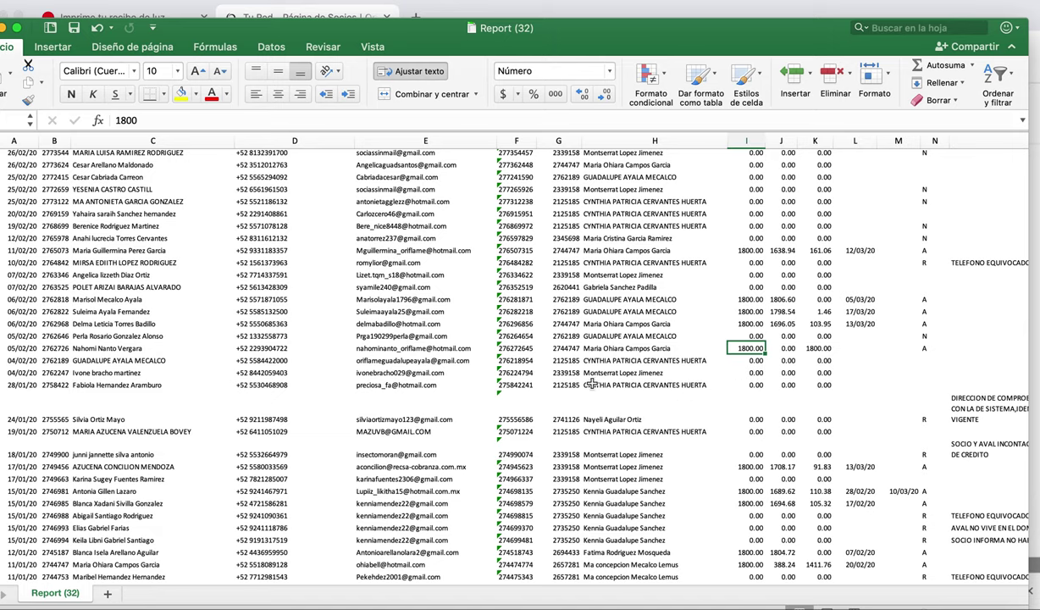
- Look through the member list for first-invoice due dates, checking the one of the member incorporated on 11/02/20
scroll(576, 372, up, 3)
scroll(587, 383, down, 1)
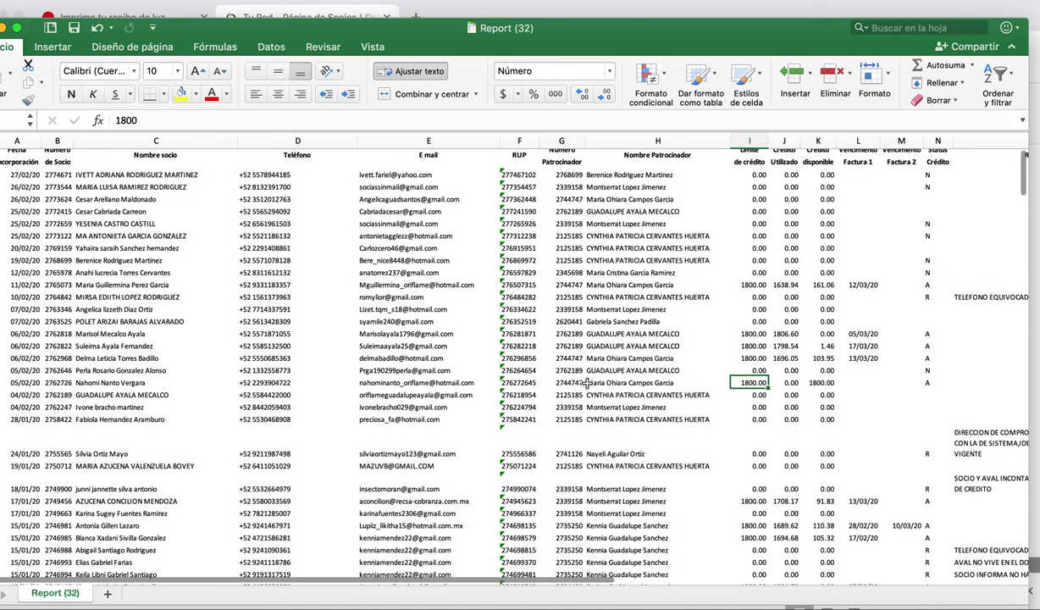
scroll(587, 383, down, 2)
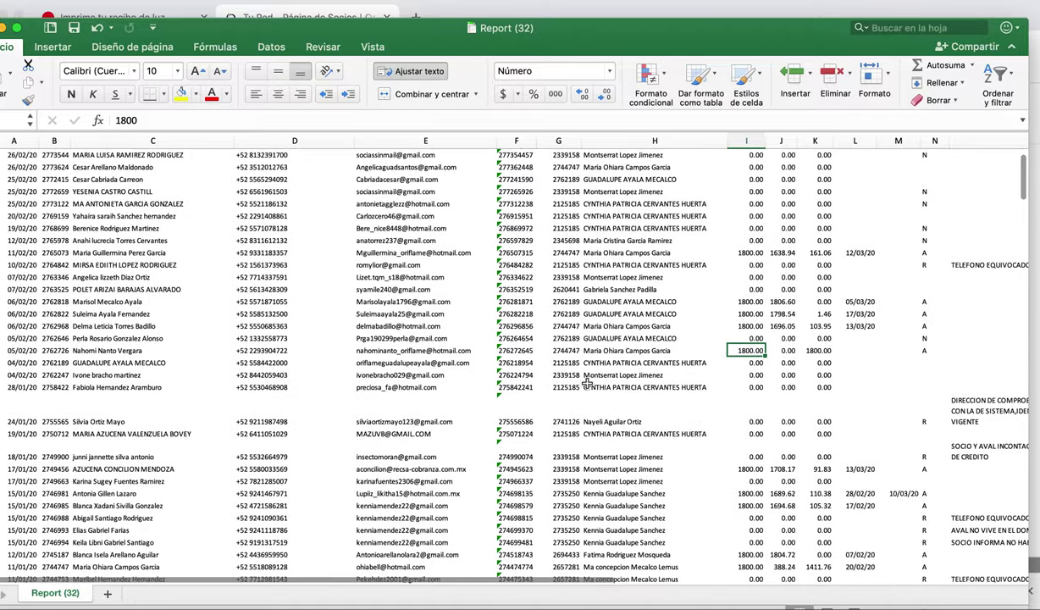
scroll(587, 382, down, 4)
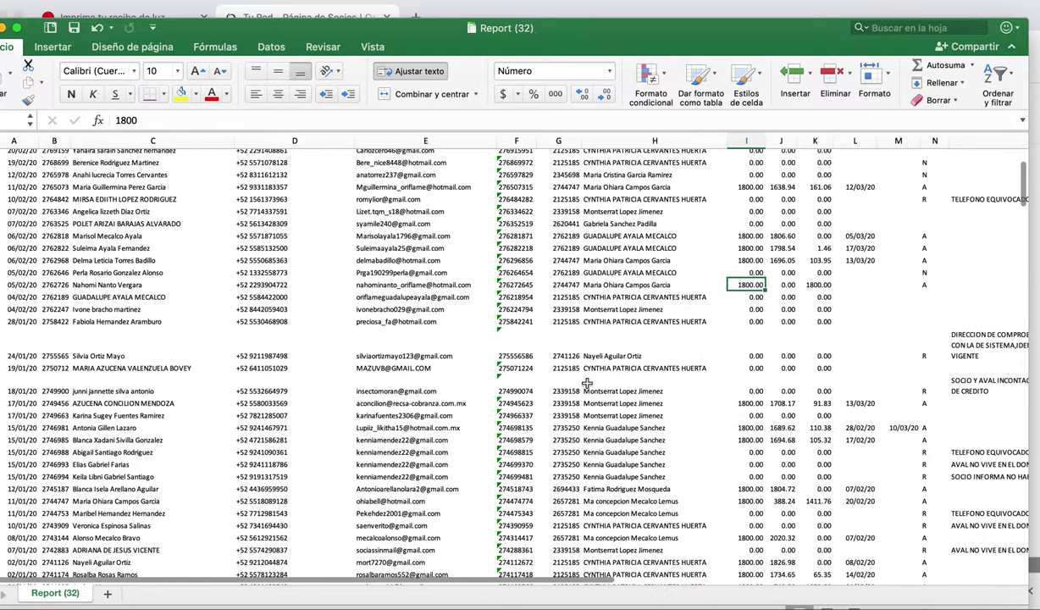
scroll(587, 383, up, 2)
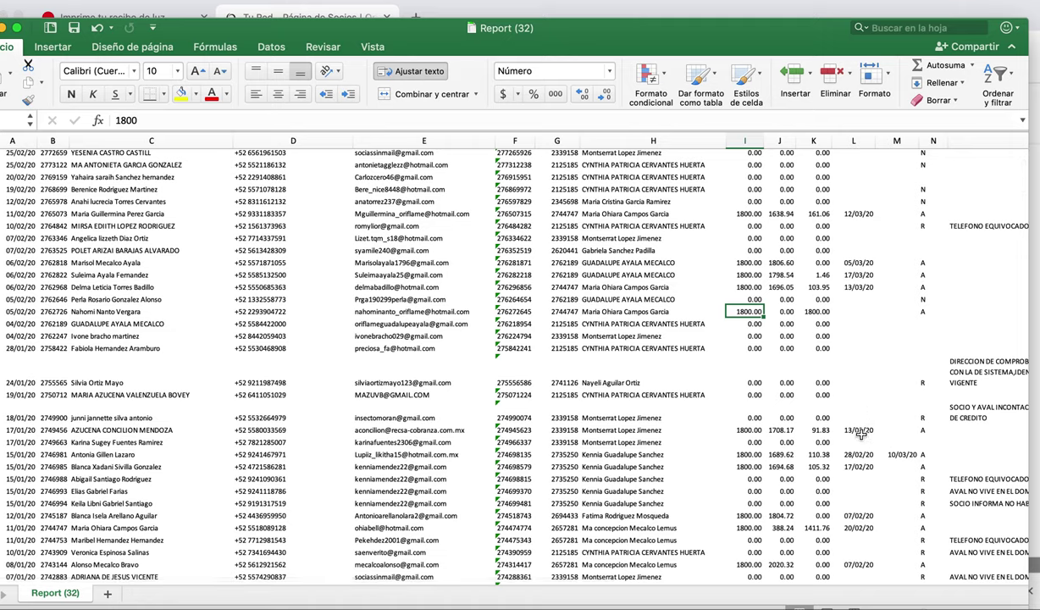
click(858, 215)
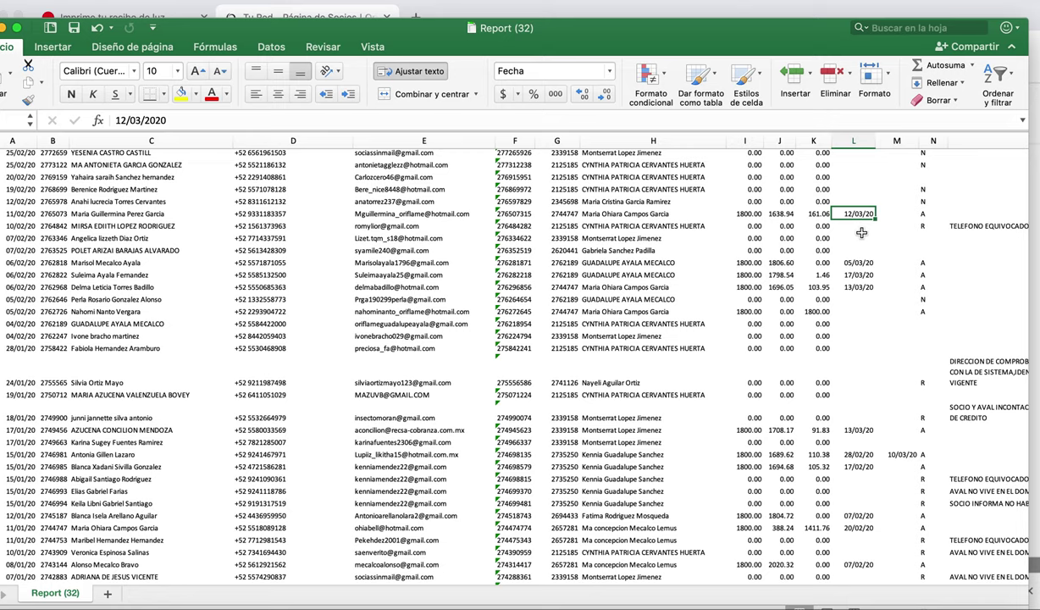
scroll(861, 233, up, 3)
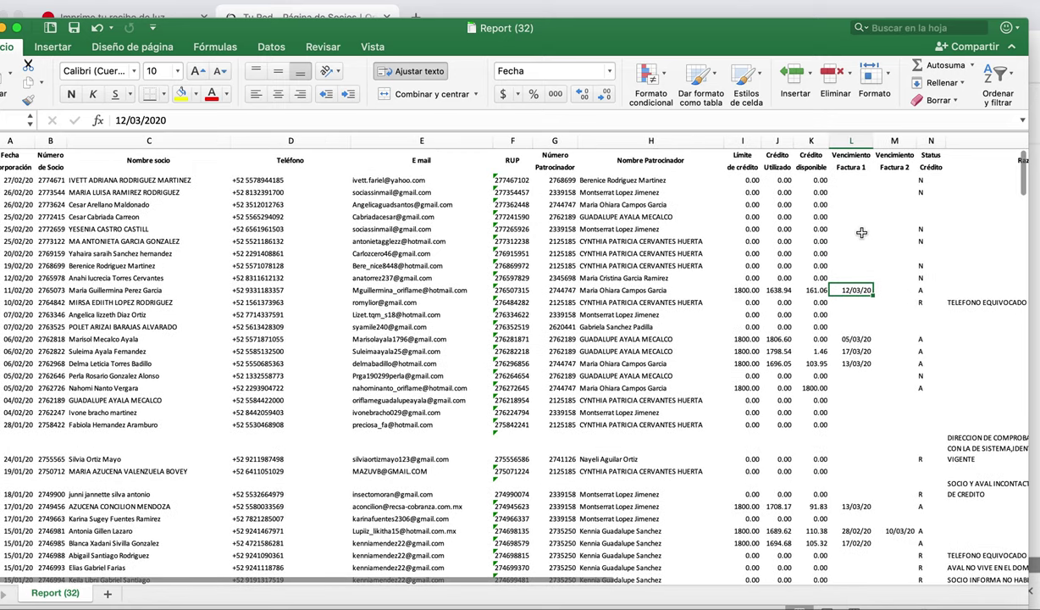
scroll(678, 327, left, 1)
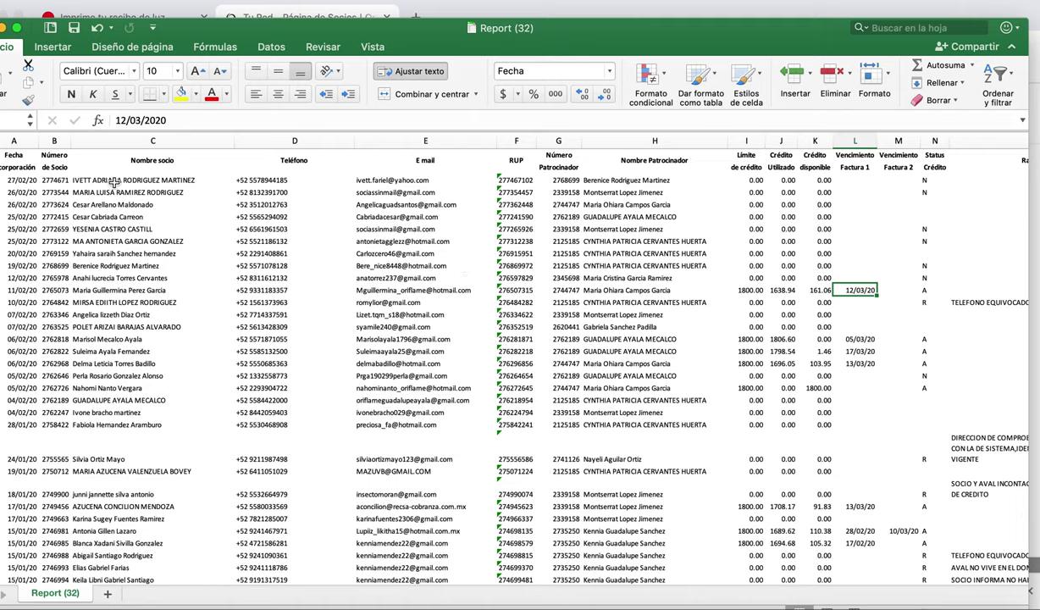
- Check the names, credit status and RUP of the most recently incorporated members with status N
click(114, 181)
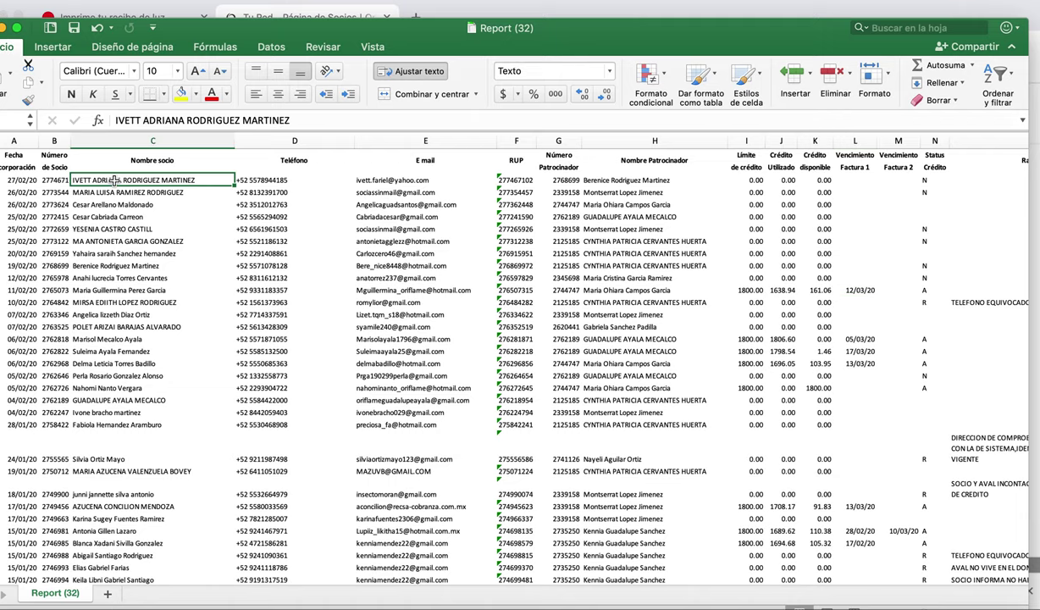
click(110, 193)
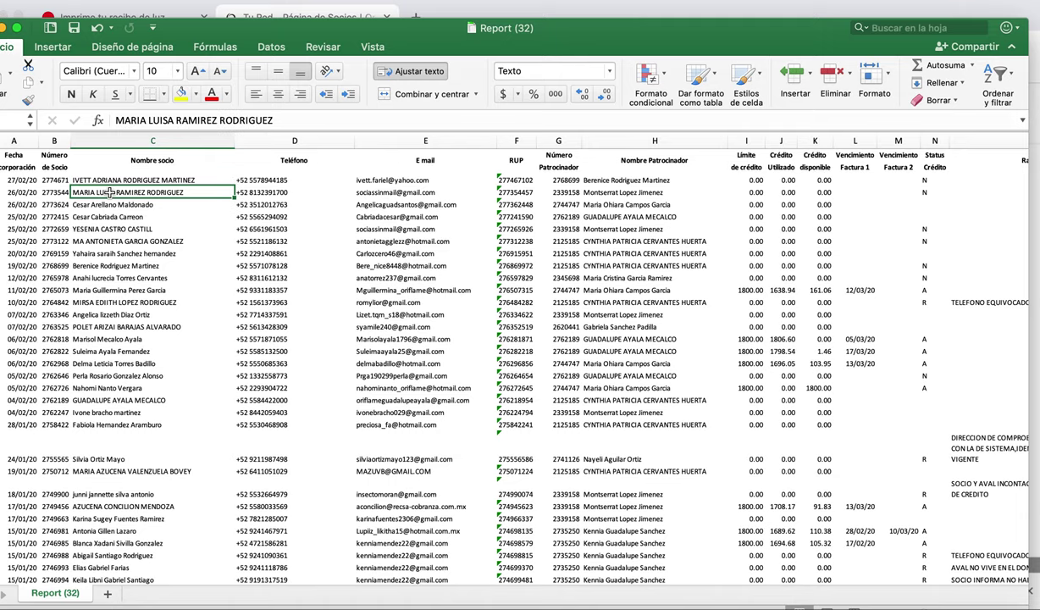
click(905, 189)
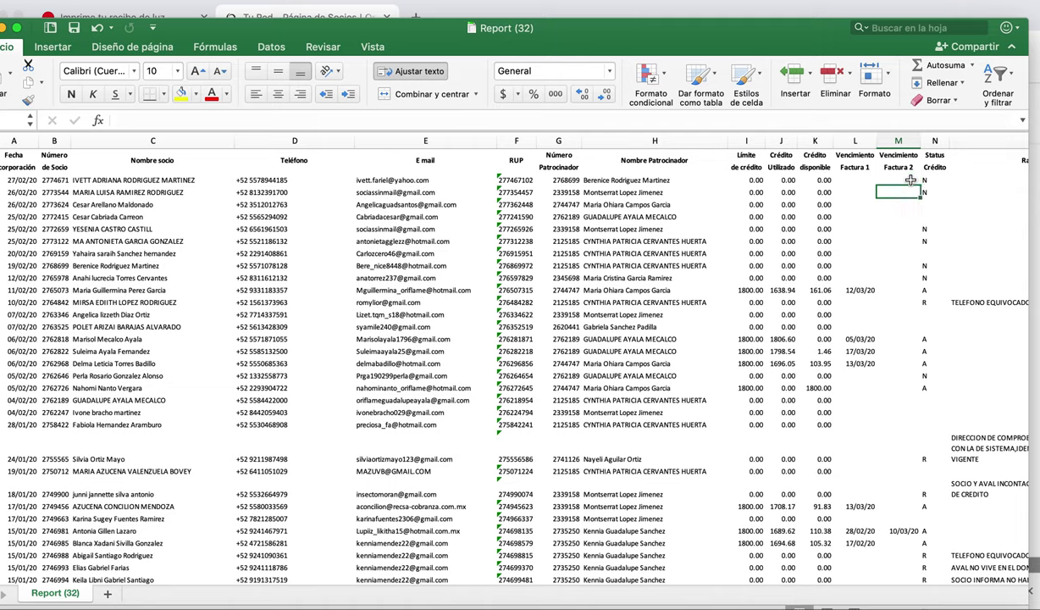
key(Down)
key(Down)
key(Down)
key(Down)
key(Down)
key(Down)
key(Down)
key(Left)
key(Left)
key(Left)
key(Left)
key(Left)
key(Left)
key(Left)
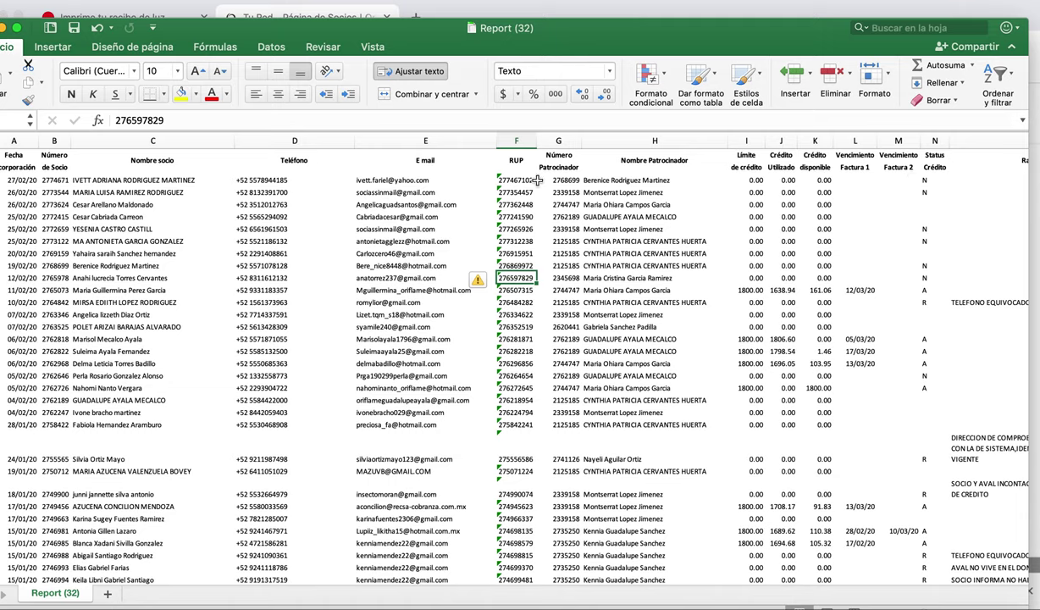
- Add filters to the header row and filter Nombre Patrocinador to only the sponsor of the status N member incorporated on 26/02/20
click(1000, 76)
click(947, 163)
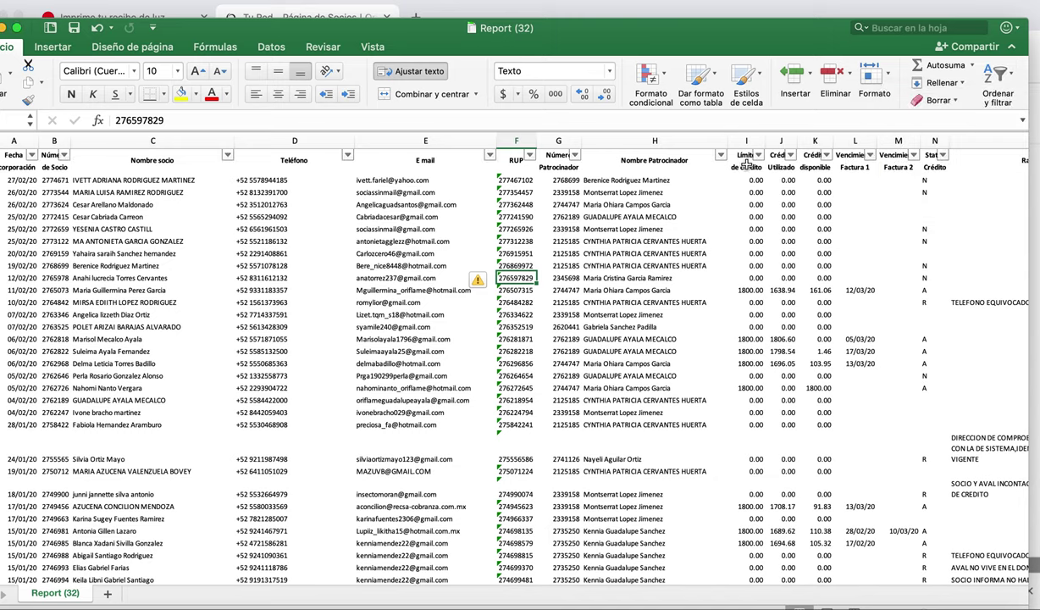
click(721, 155)
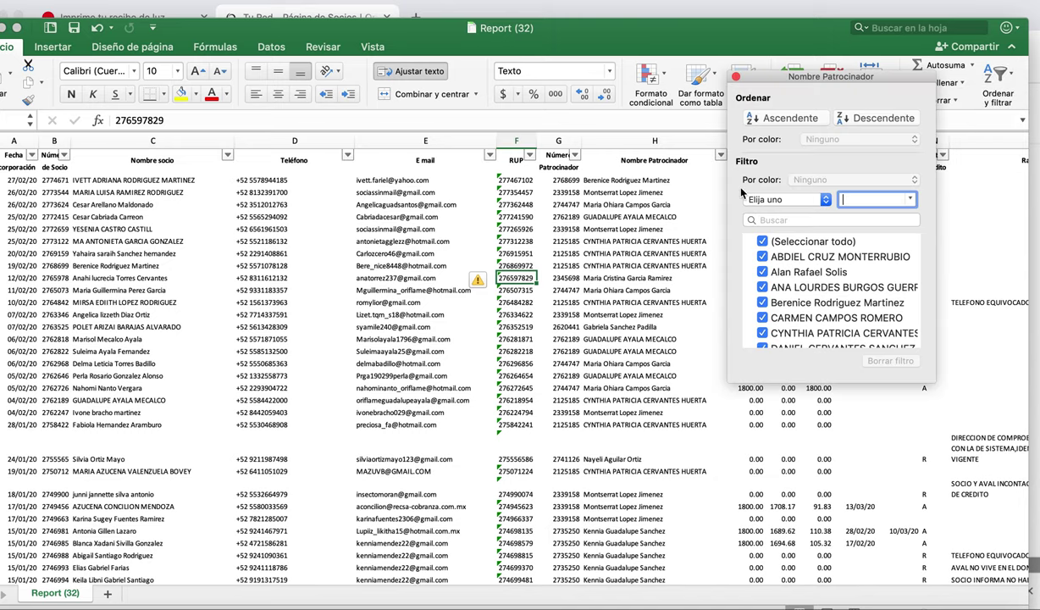
click(762, 241)
scroll(762, 290, down, 15)
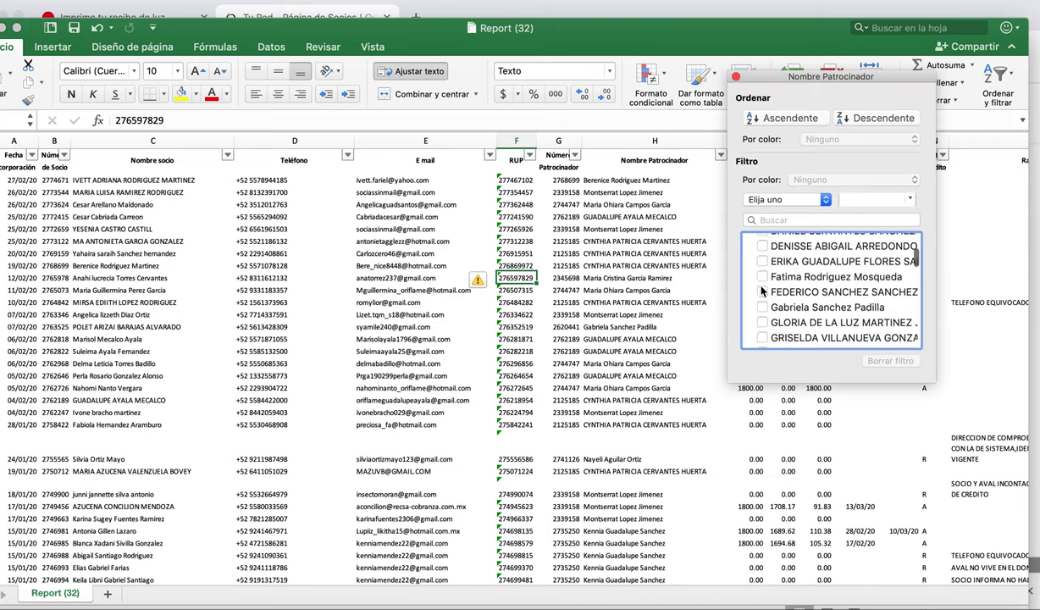
scroll(762, 291, down, 10)
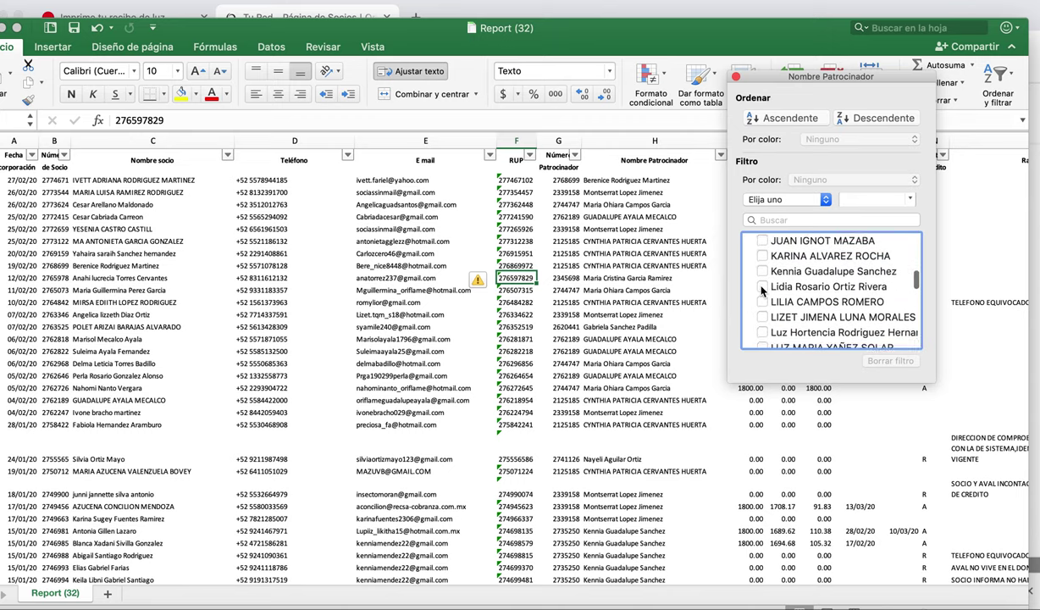
scroll(763, 290, down, 4)
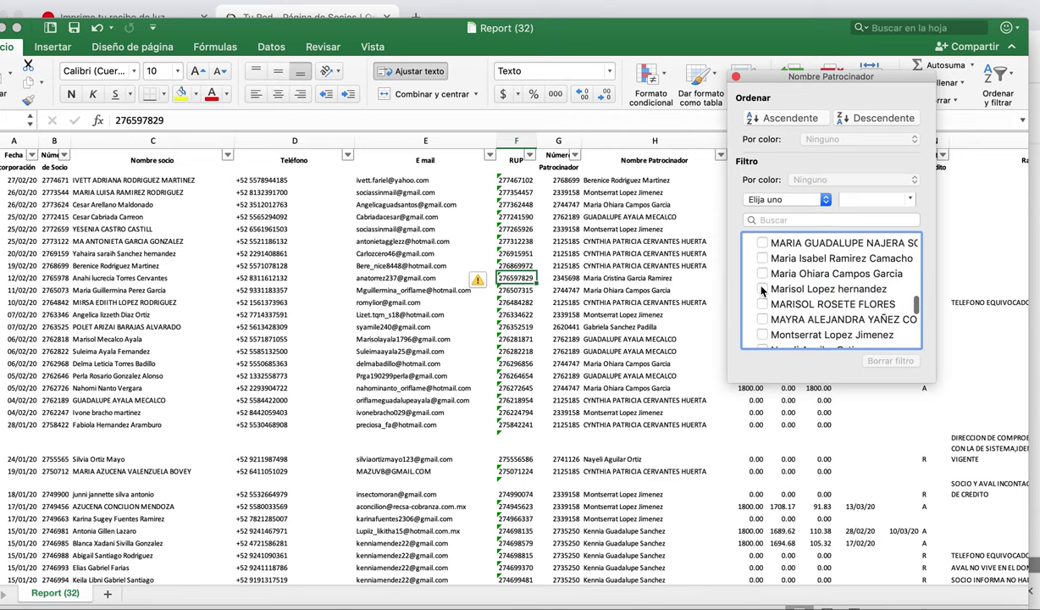
click(763, 299)
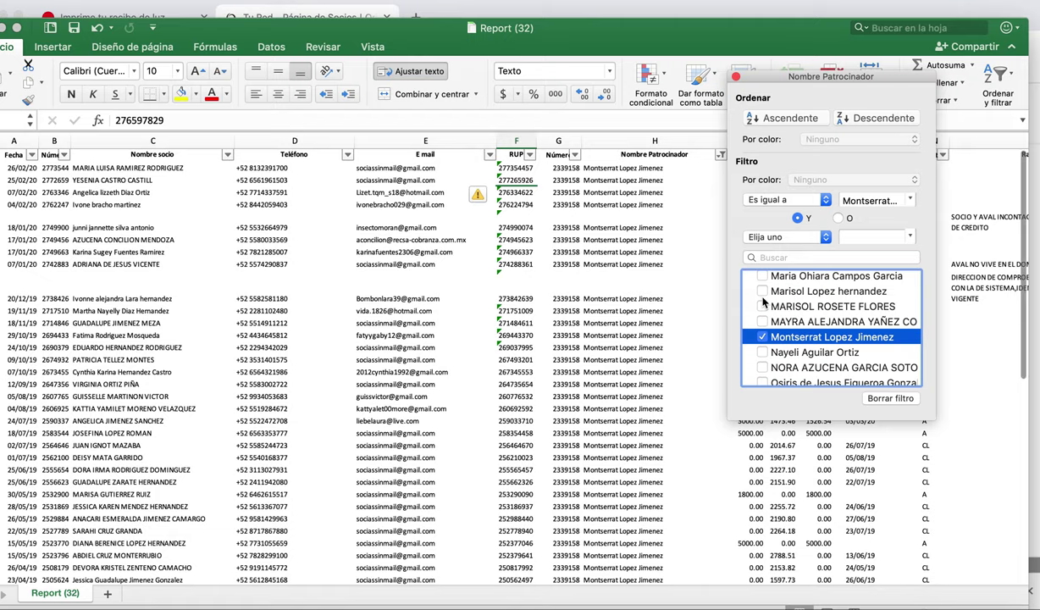
click(736, 76)
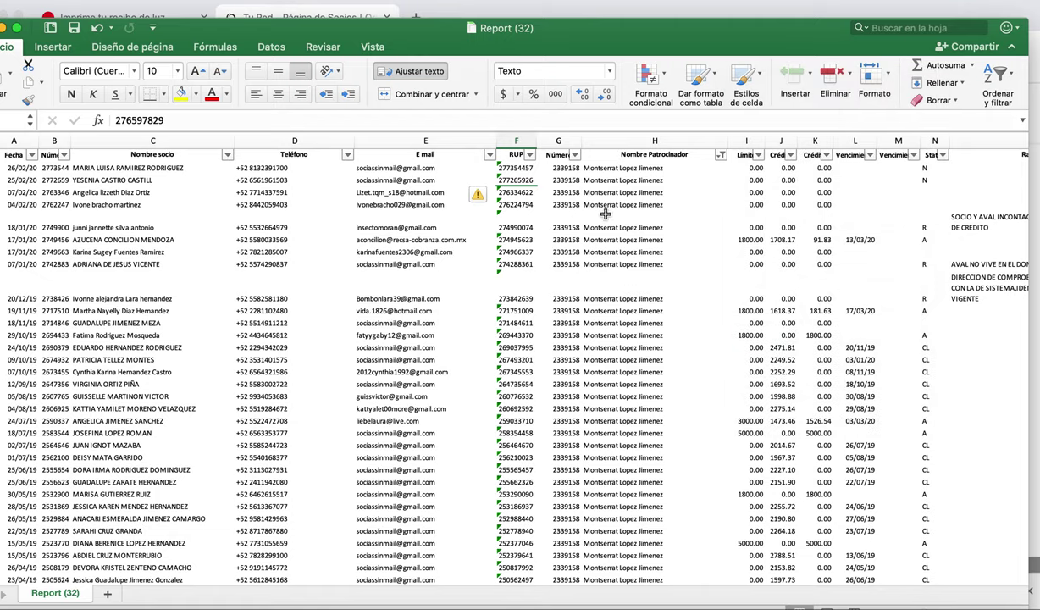
- Examine the credit status of the sponsor's filtered members from the last row up to the header, then look over the whole list
scroll(298, 228, down, 20)
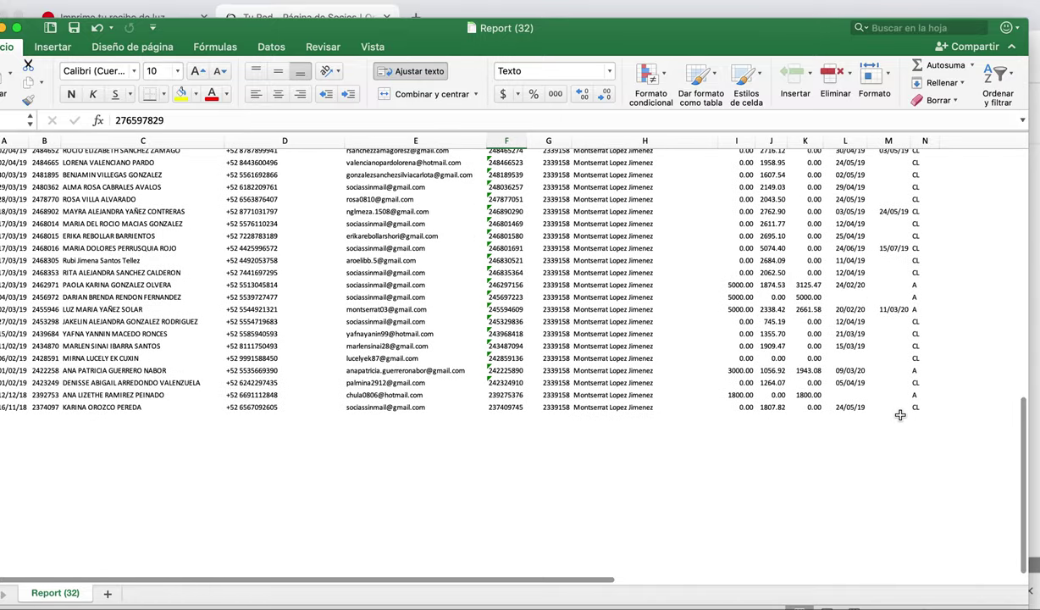
click(920, 407)
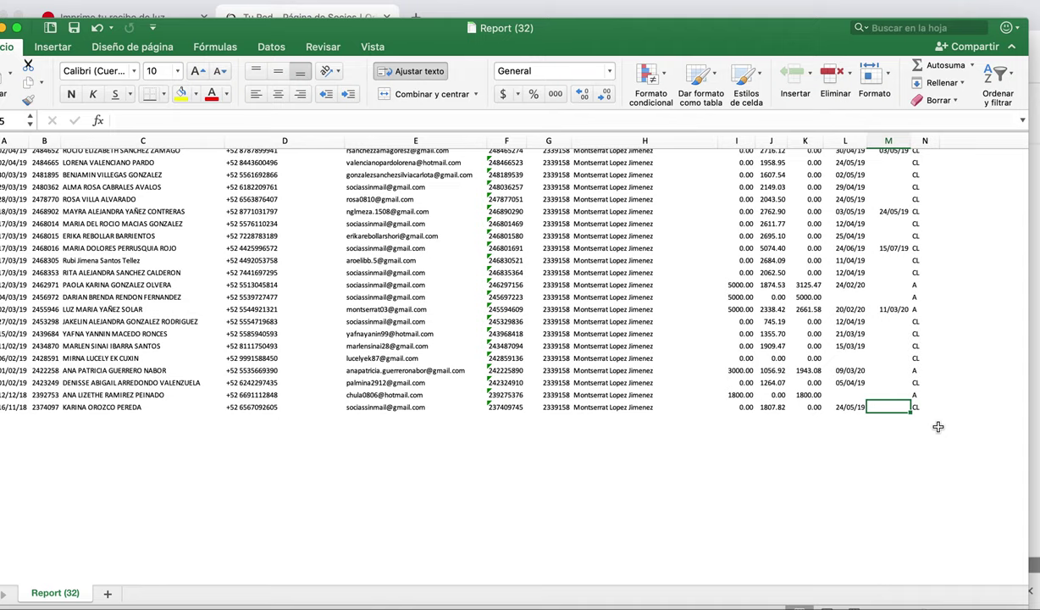
key(Up)
key(Up)
key(Up)
key(Up)
key(Up)
key(Up)
key(Up)
key(Up)
key(Up)
key(Up)
key(Up)
key(Up)
key(Up)
key(Up)
key(Up)
key(Up)
key(Up)
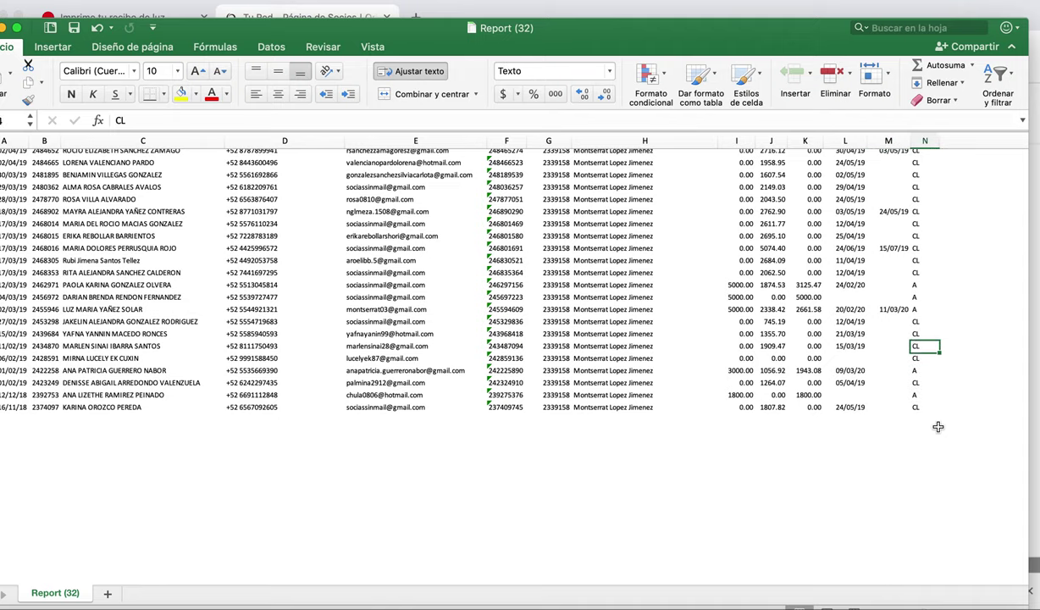
key(Up)
key(Up)
key(Up)
key(Up)
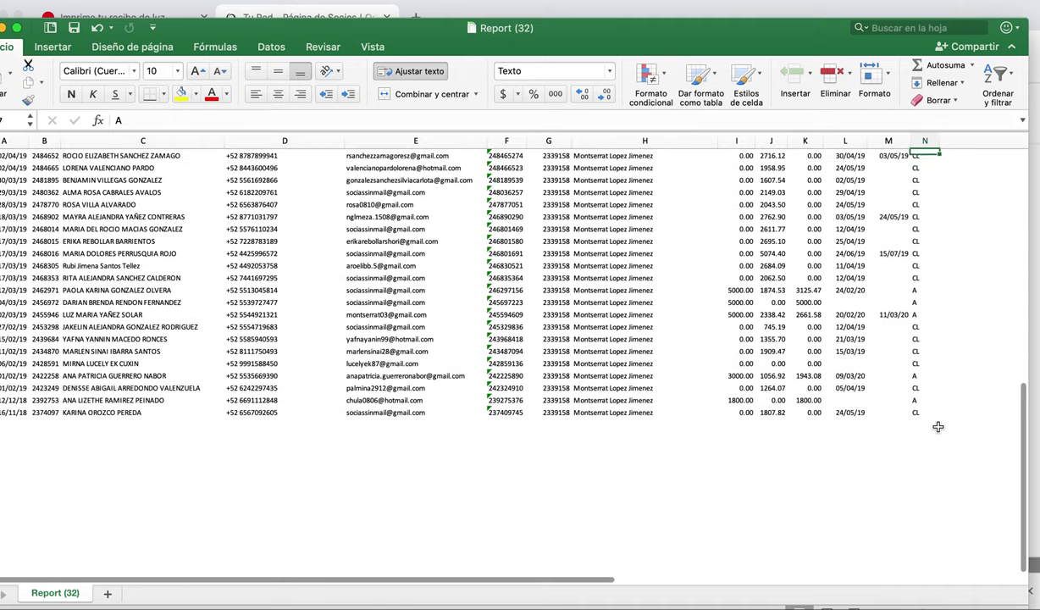
key(Up)
key(Up)
key(Up)
key(Up)
key(Up)
key(Up)
key(Up)
key(Up)
key(Up)
key(Up)
key(Up)
key(Up)
key(Up)
key(Up)
key(Up)
key(Up)
key(Up)
key(Up)
key(Up)
key(Up)
key(Up)
key(Up)
key(Up)
key(Up)
key(Up)
key(Up)
key(Up)
key(Up)
key(Up)
key(Up)
key(Up)
key(Up)
key(Up)
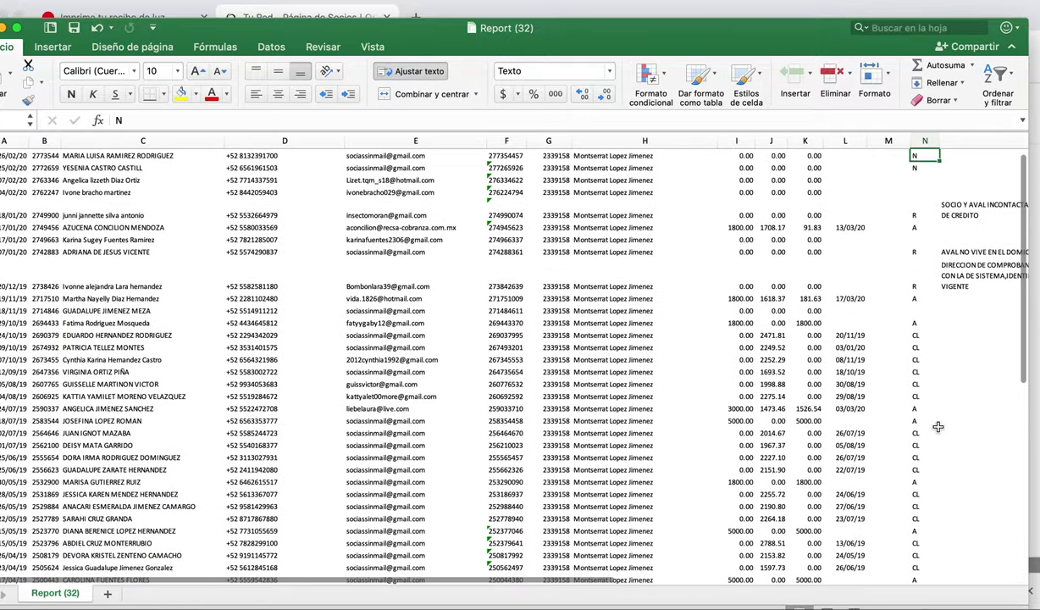
key(Up)
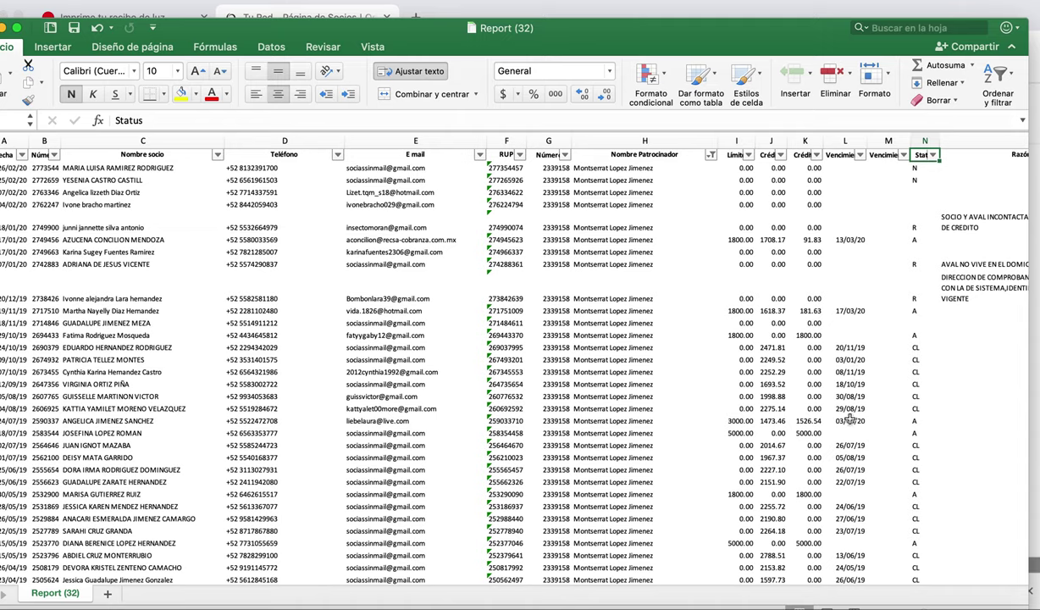
scroll(591, 390, left, 1)
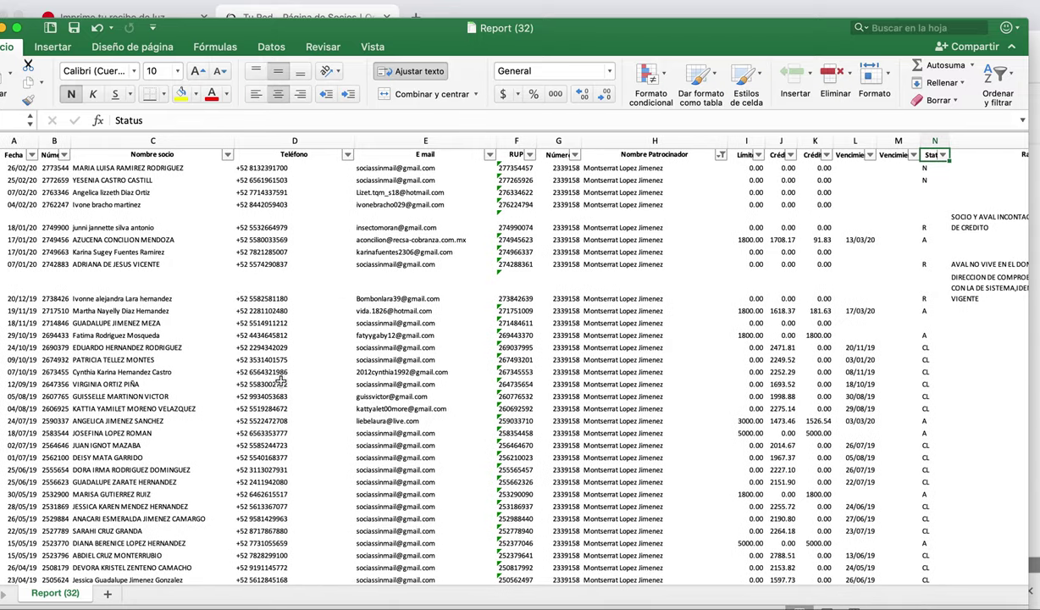
scroll(433, 440, down, 15)
scroll(433, 442, up, 20)
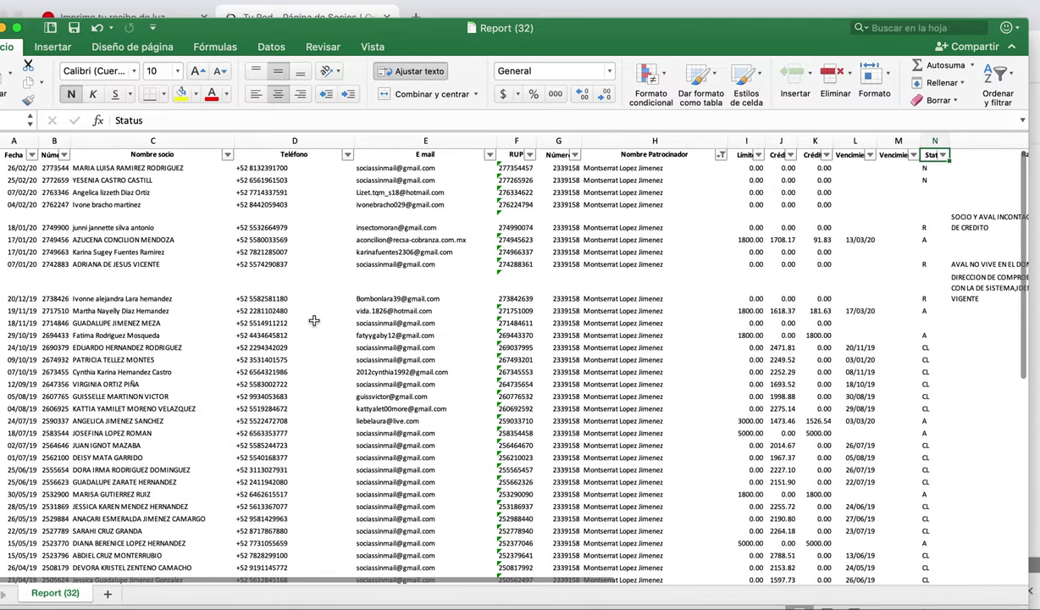